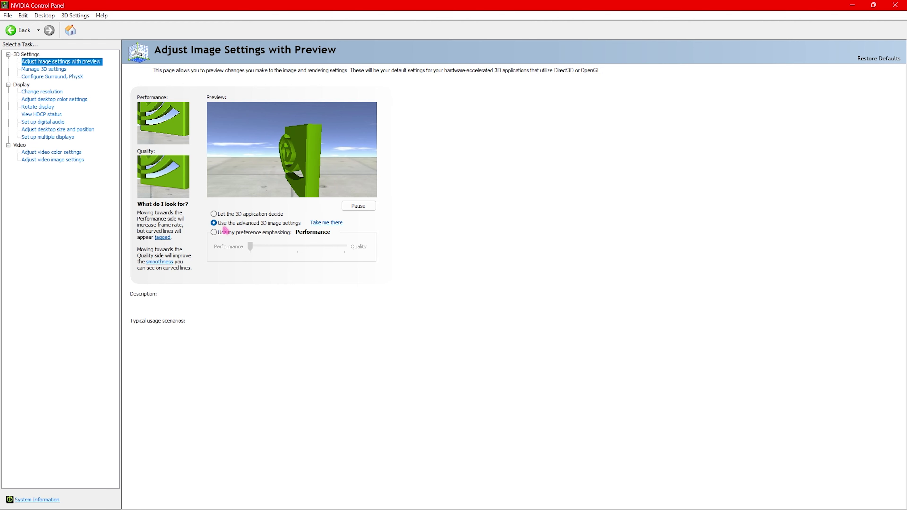
- Go to the Manage 3D Settings page and examine the full list of global 3D settings
{"action": "mouse_move", "coordinate": [233, 225]}
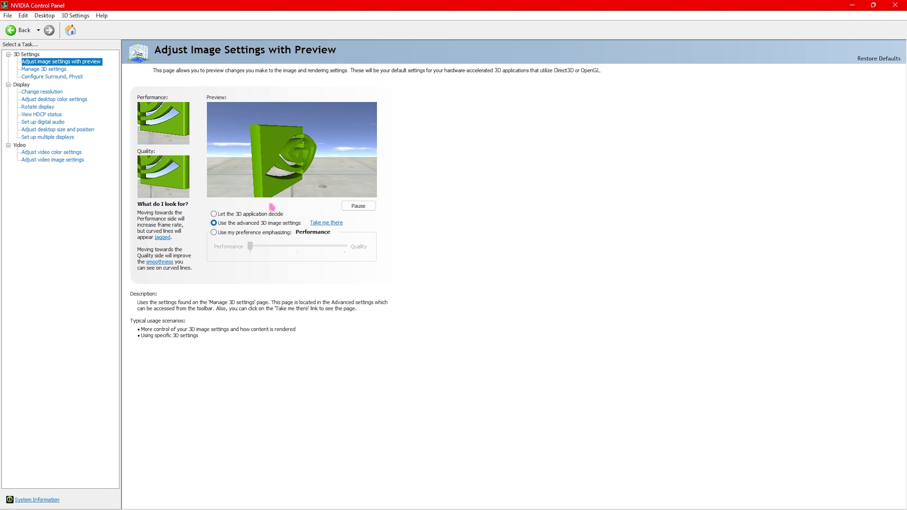
{"action": "left_click", "coordinate": [55, 69]}
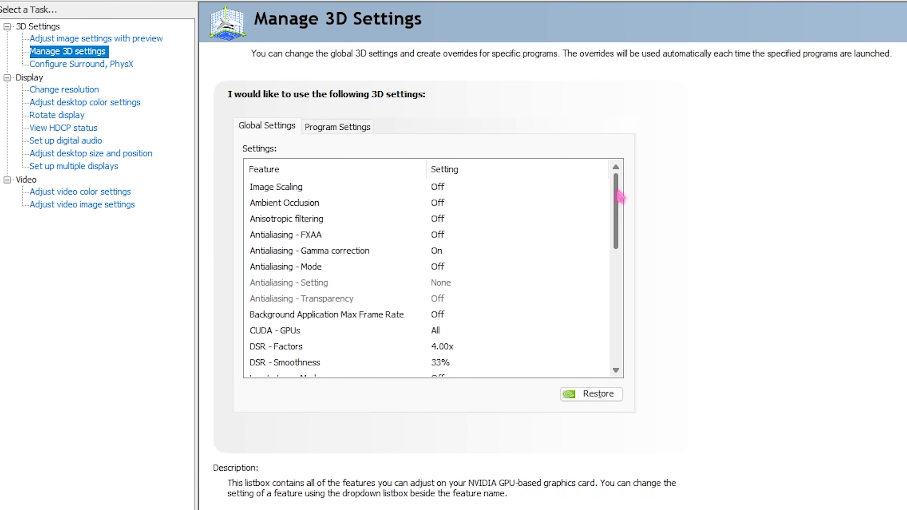
{"action": "left_click_drag", "start_coordinate": [621, 197], "coordinate": [621, 309]}
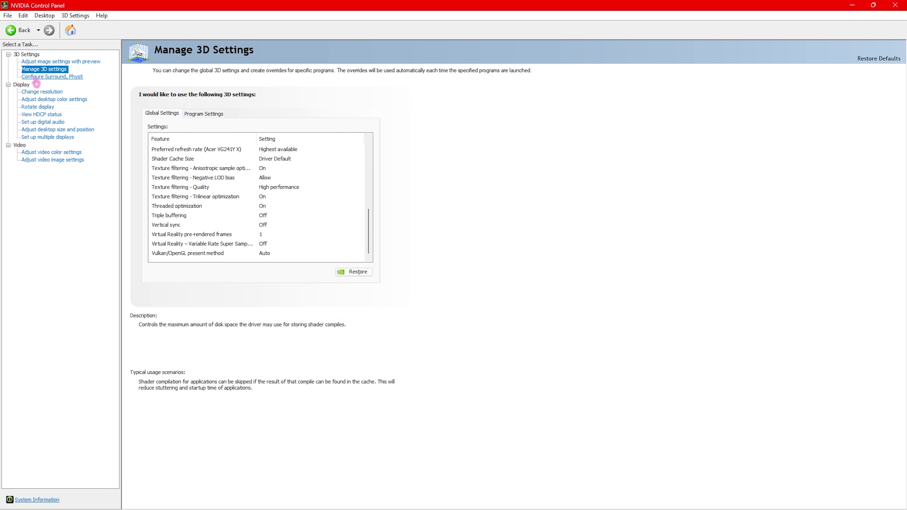
- Set the PhysX processor to NVIDIA GeForce RTX 2070 SUPER in the Surround and PhysX configuration
{"action": "left_click", "coordinate": [42, 78]}
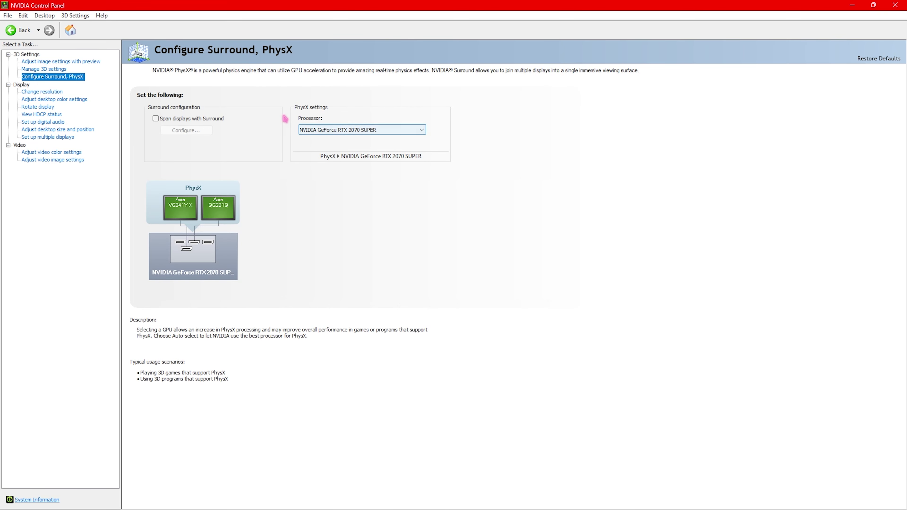
{"action": "left_click", "coordinate": [341, 131]}
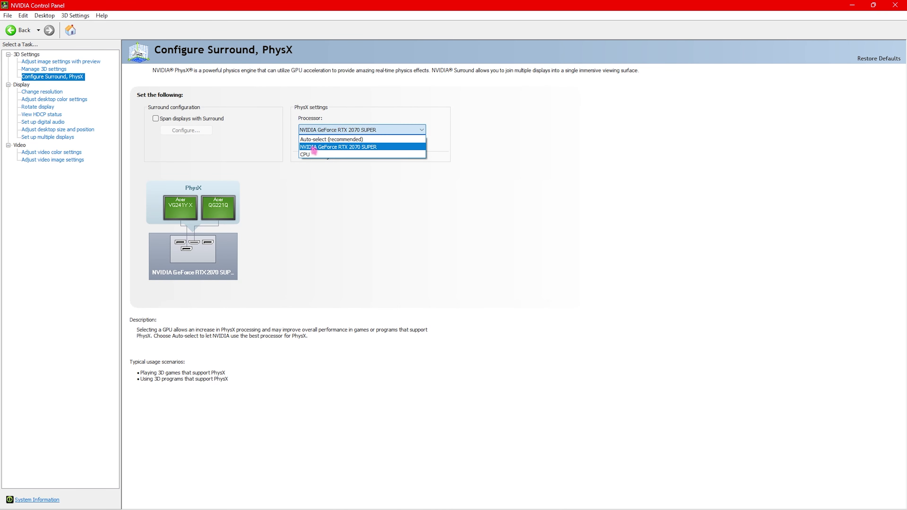
{"action": "left_click", "coordinate": [337, 147]}
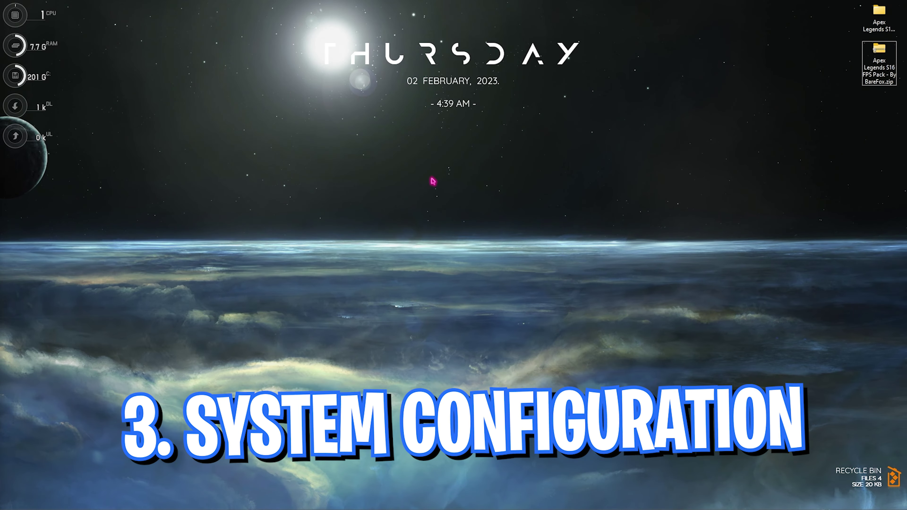
- Search Windows for System Configuration and open it
{"action": "key", "text": "super"}
{"action": "type", "text": "sys"}
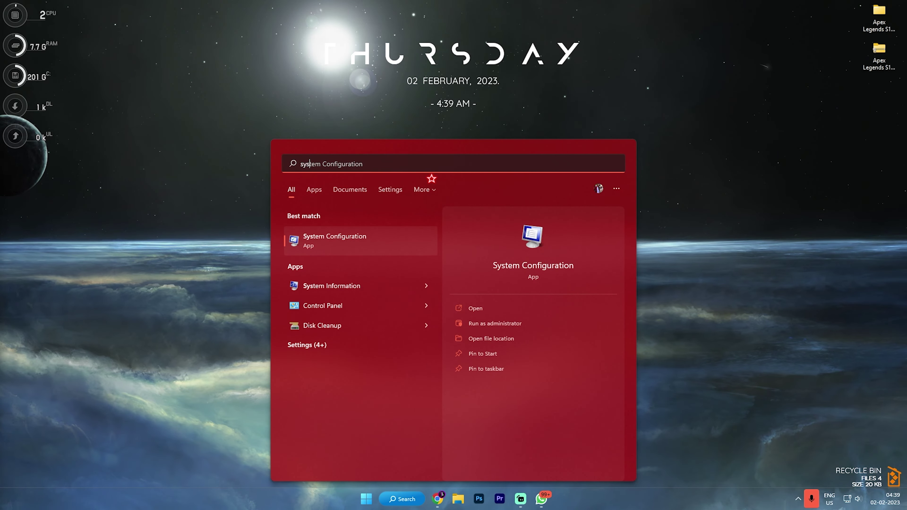
{"action": "key", "text": "Escape"}
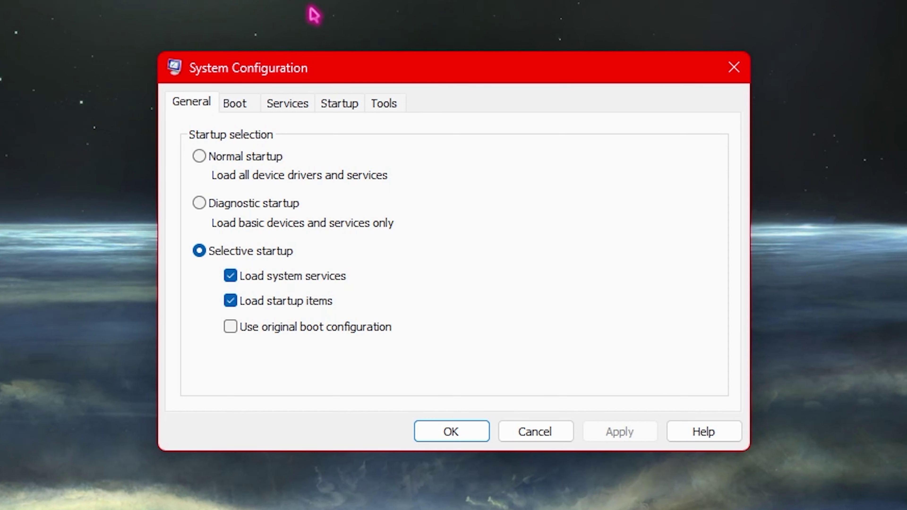
- Set the number of processors used at boot to 24 in the advanced boot options and apply the change
{"action": "left_click", "coordinate": [239, 109]}
{"action": "left_click", "coordinate": [259, 253]}
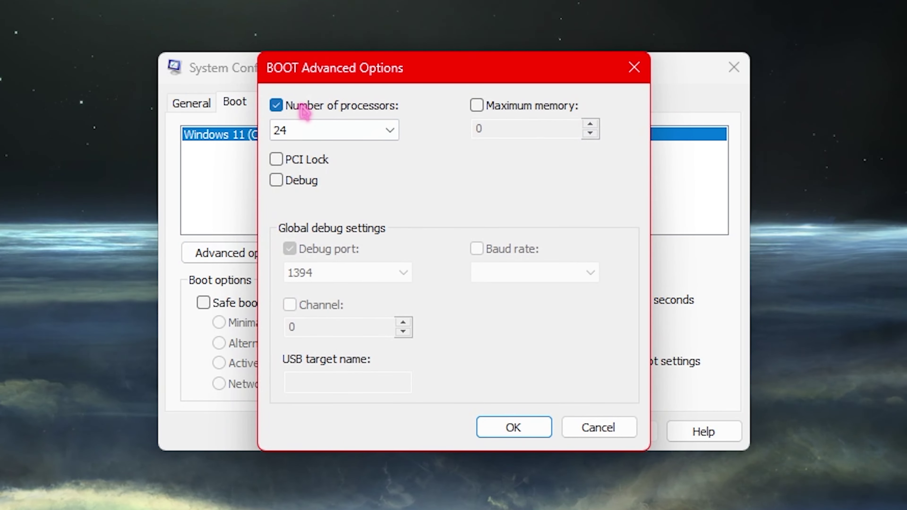
{"action": "left_click", "coordinate": [303, 132]}
{"action": "left_click", "coordinate": [279, 460]}
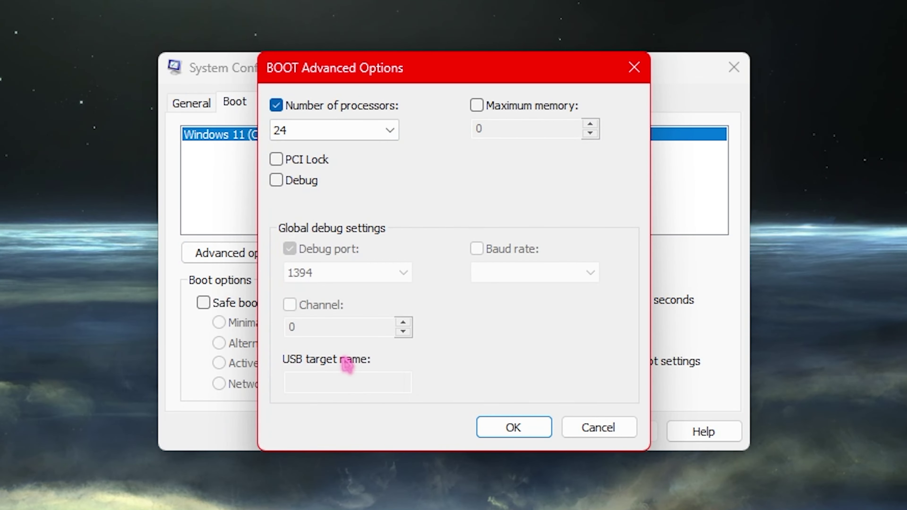
{"action": "left_click", "coordinate": [518, 427]}
{"action": "left_click", "coordinate": [640, 434]}
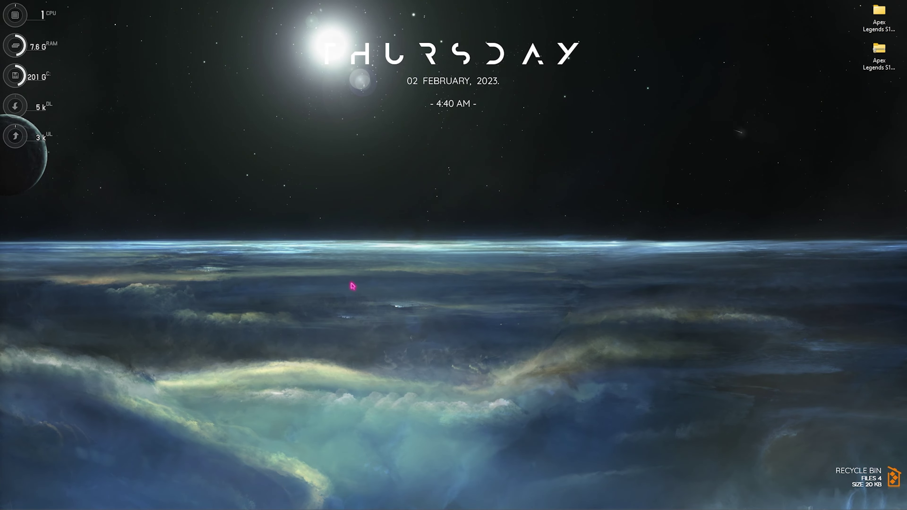
- Search Windows for "adjust" and open the Performance Options for visual effects
{"action": "key", "text": "super"}
{"action": "type", "text": "adjui"}
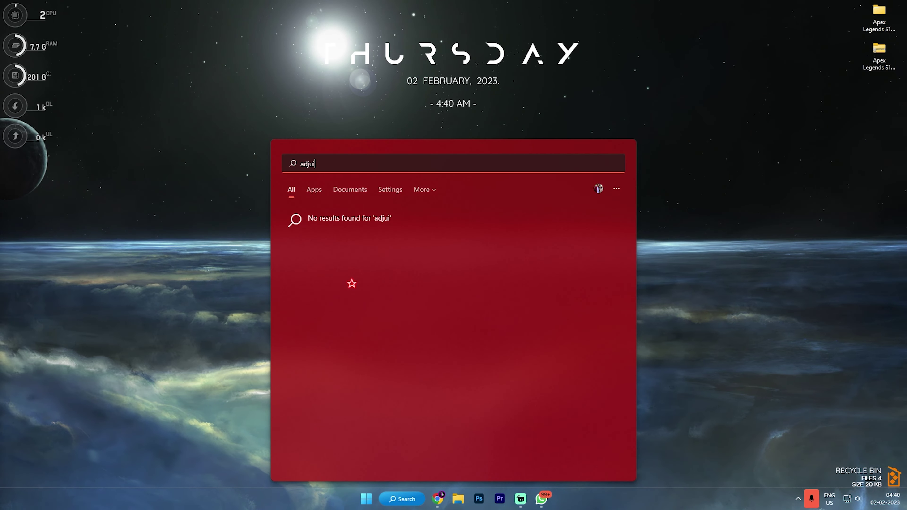
{"action": "key", "text": "BackSpace"}
{"action": "type", "text": "st"}
{"action": "key", "text": "Return"}
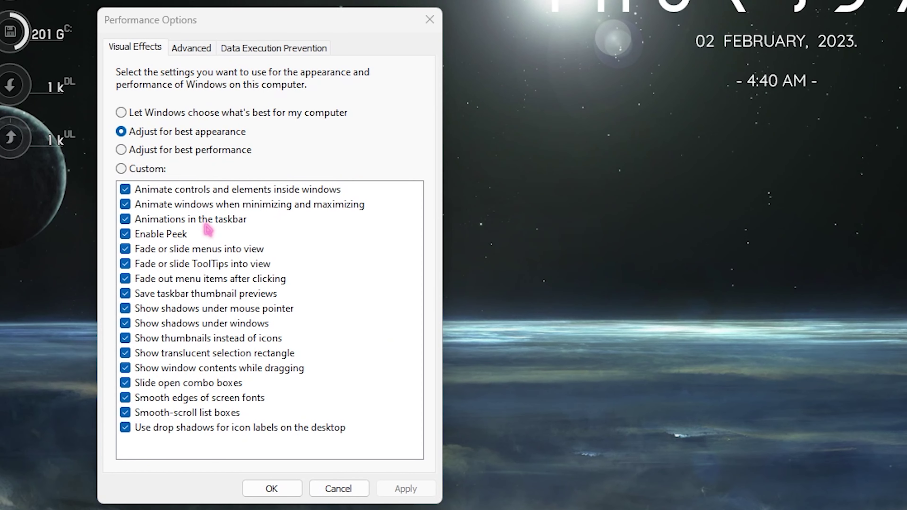
- Adjust visual effects for best performance, keeping only smooth edges of screen fonts and thumbnails instead of icons enabled, and confirm
{"action": "left_click", "coordinate": [175, 151]}
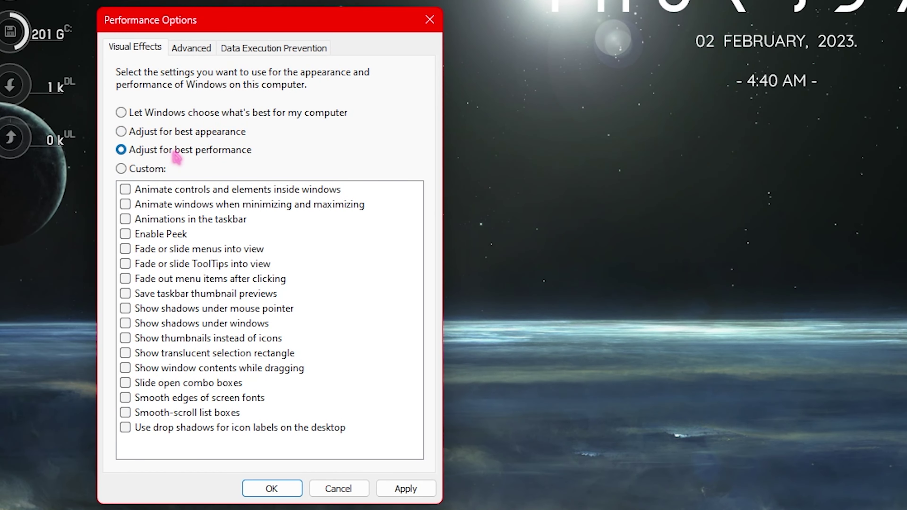
{"action": "left_click", "coordinate": [183, 400]}
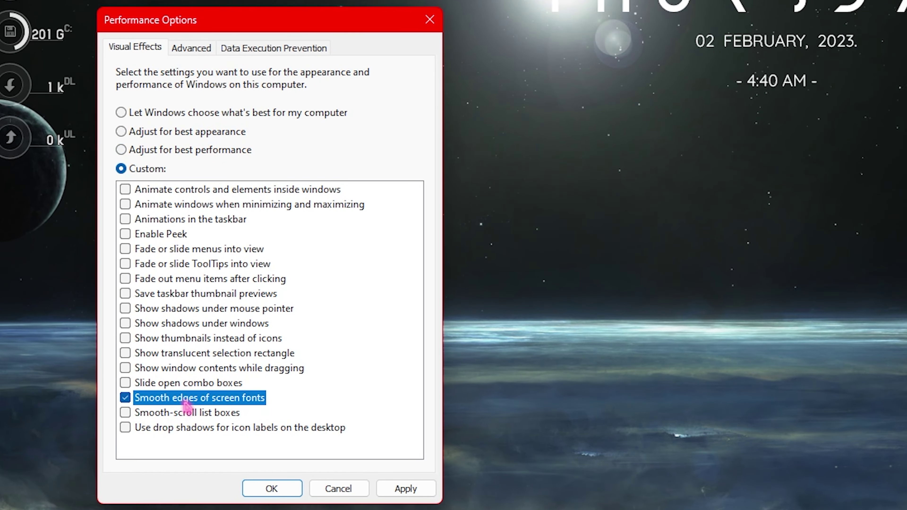
{"action": "left_click", "coordinate": [183, 339]}
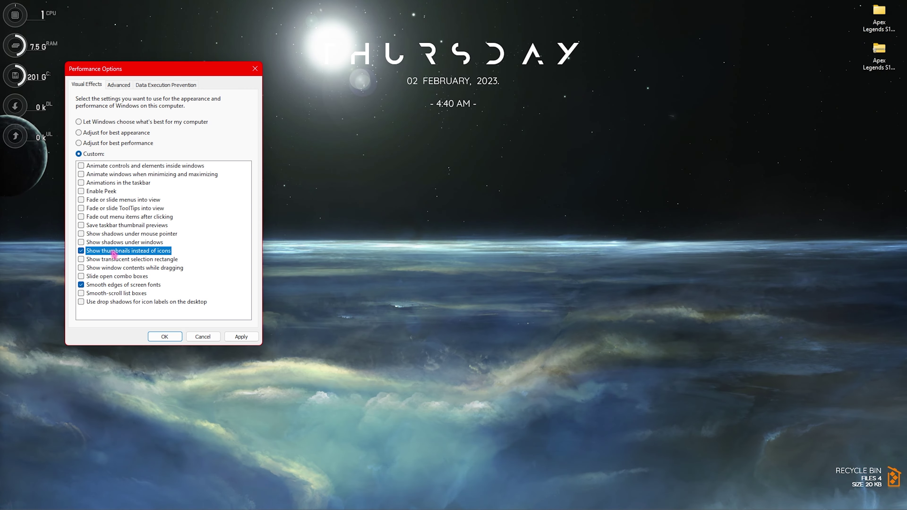
{"action": "key", "text": "Return"}
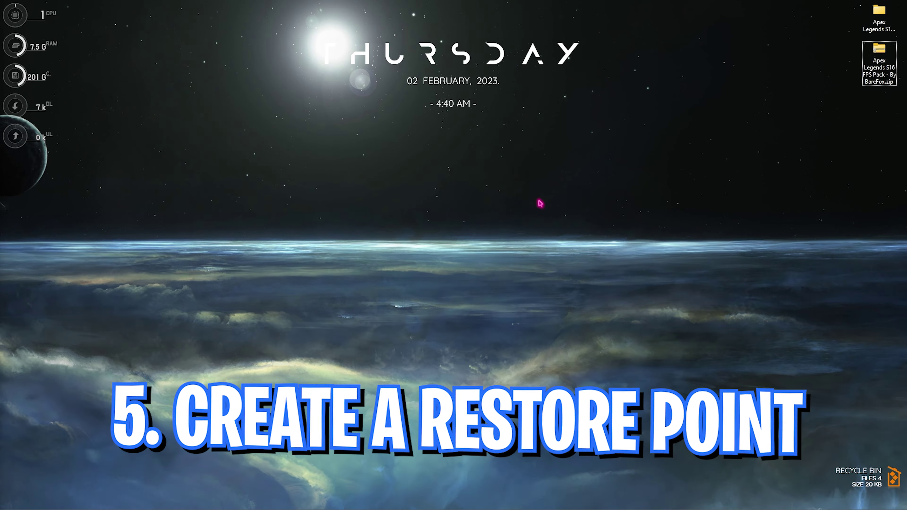
- Search Windows for "create a restore point" and open the System Protection settings
{"action": "key", "text": "super"}
{"action": "type", "text": "create a restore point"}
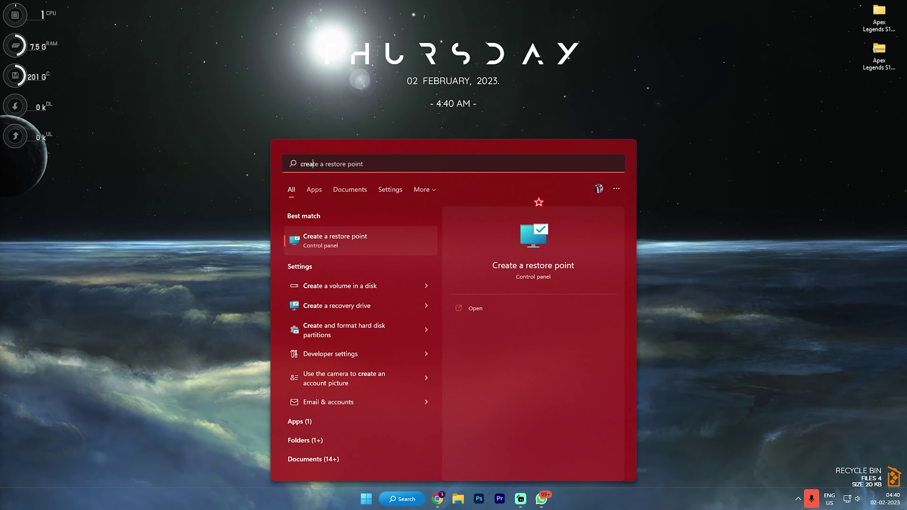
{"action": "key", "text": "Return"}
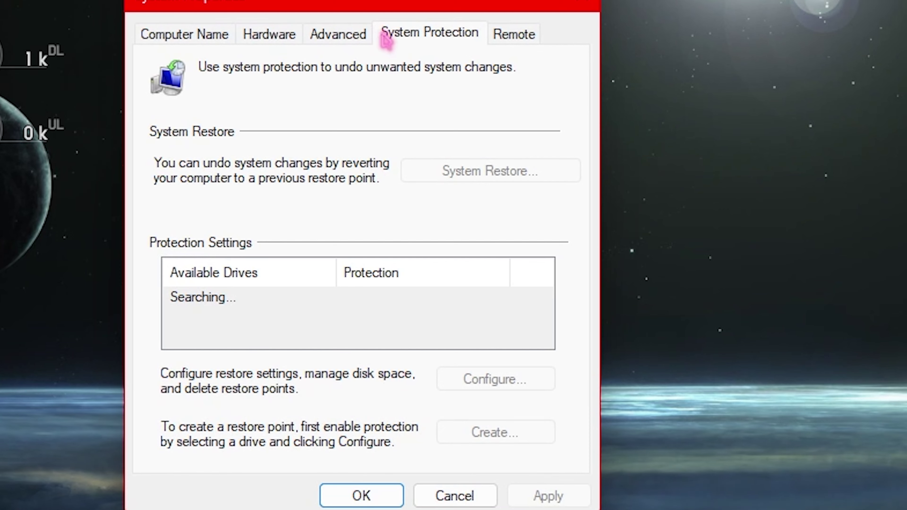
- Check the system protection configuration of the Local Disk (C:) system drive and close it
{"action": "scroll", "coordinate": [271, 321], "scroll_direction": "down", "scroll_amount": 1}
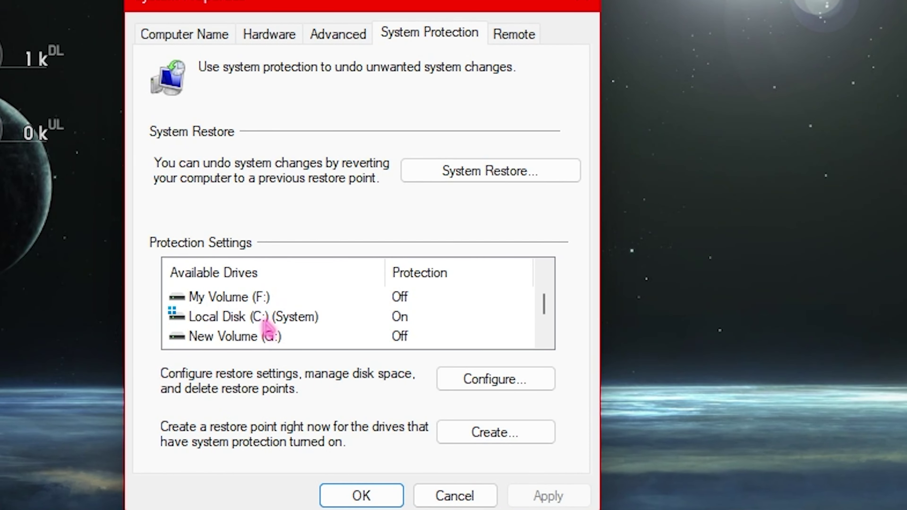
{"action": "left_click", "coordinate": [261, 320]}
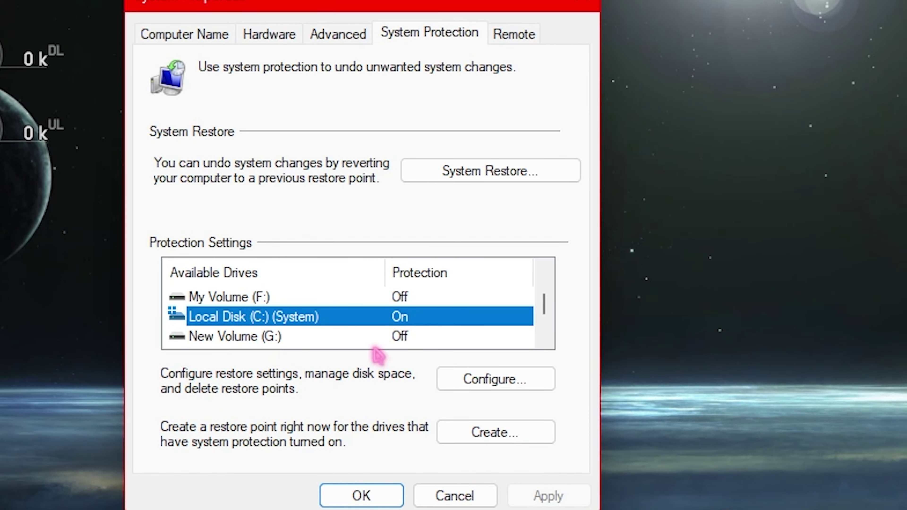
{"action": "left_click", "coordinate": [495, 379]}
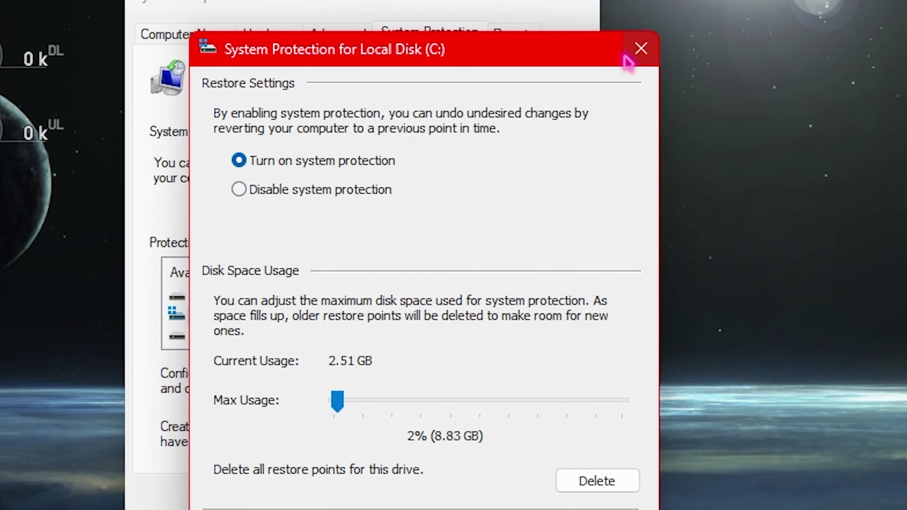
{"action": "left_click", "coordinate": [634, 50]}
- Create a restore point described as "Apex Legends" and close System Properties
{"action": "left_click", "coordinate": [485, 433]}
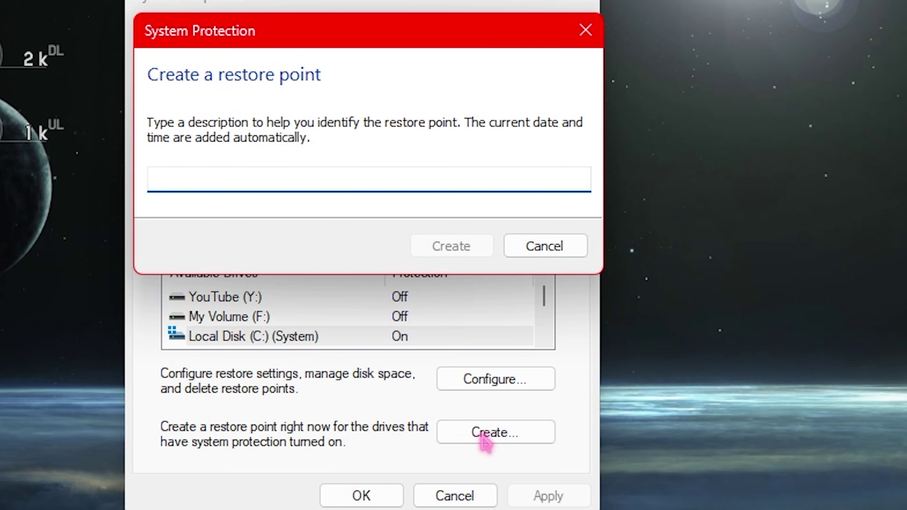
{"action": "type", "text": "Apex Legends"}
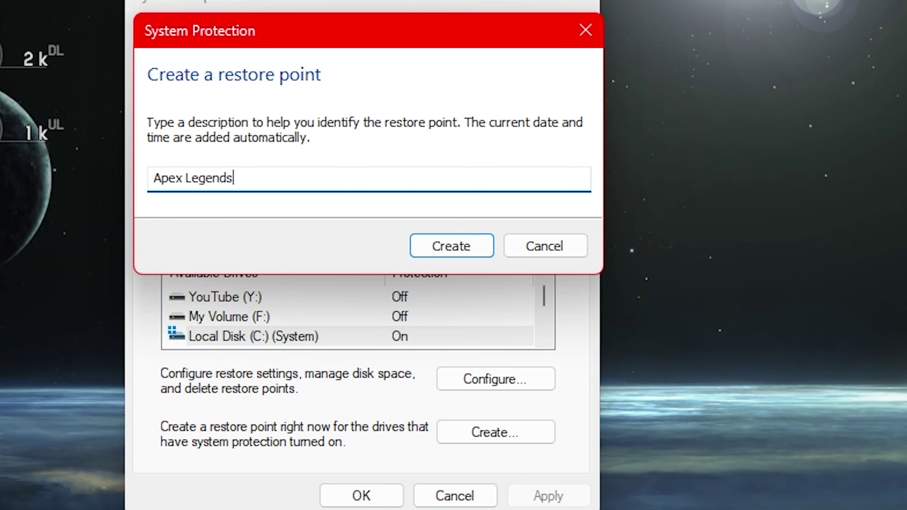
{"action": "key", "text": "Return"}
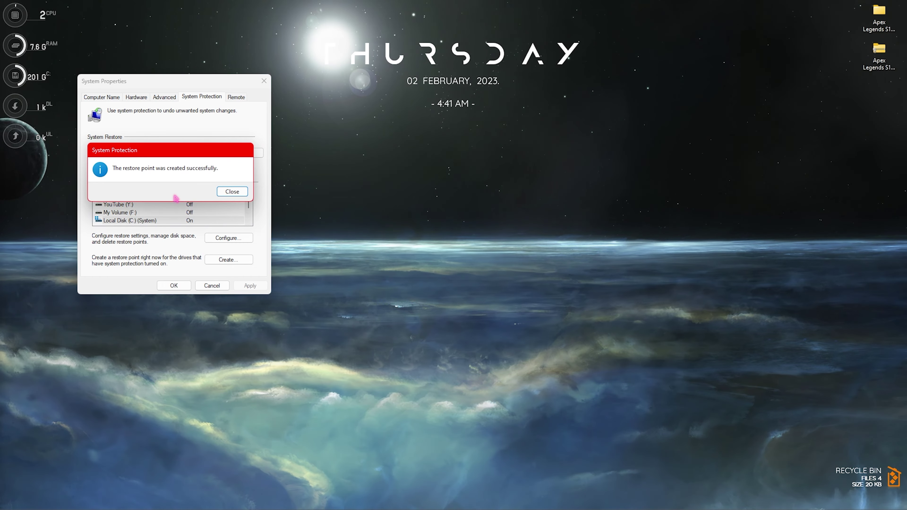
{"action": "left_click", "coordinate": [232, 192]}
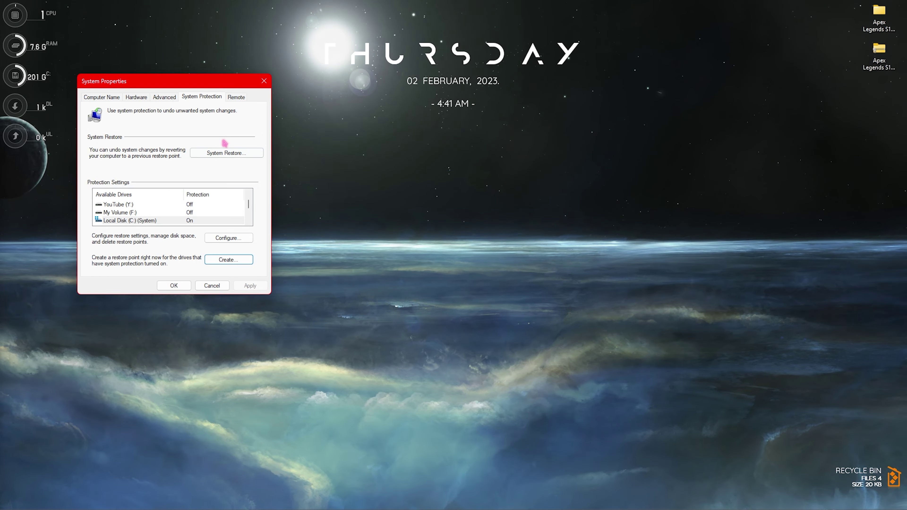
{"action": "key", "text": "Escape"}
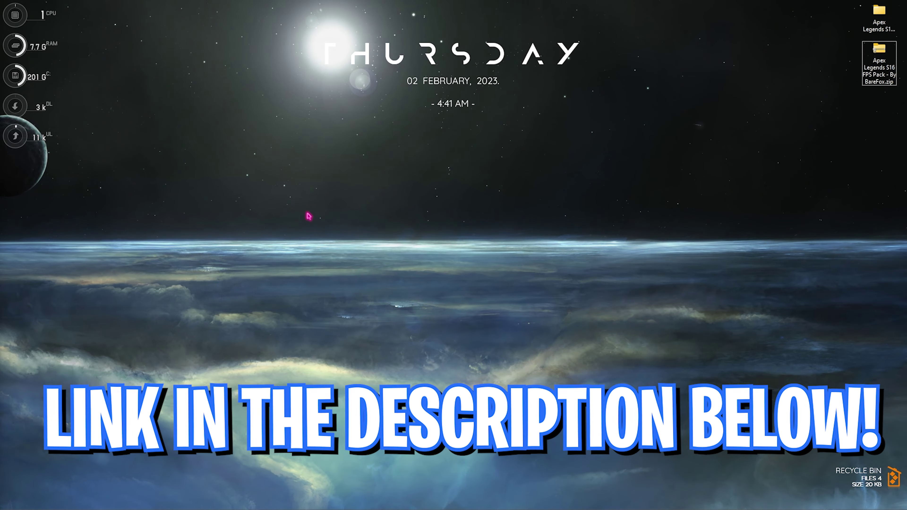
- Open the Apex Legends S16 FPS Pack folder from the desktop and go into its 1 PC Optimization subfolder
{"action": "left_click", "coordinate": [886, 16]}
{"action": "double_click", "coordinate": [886, 16]}
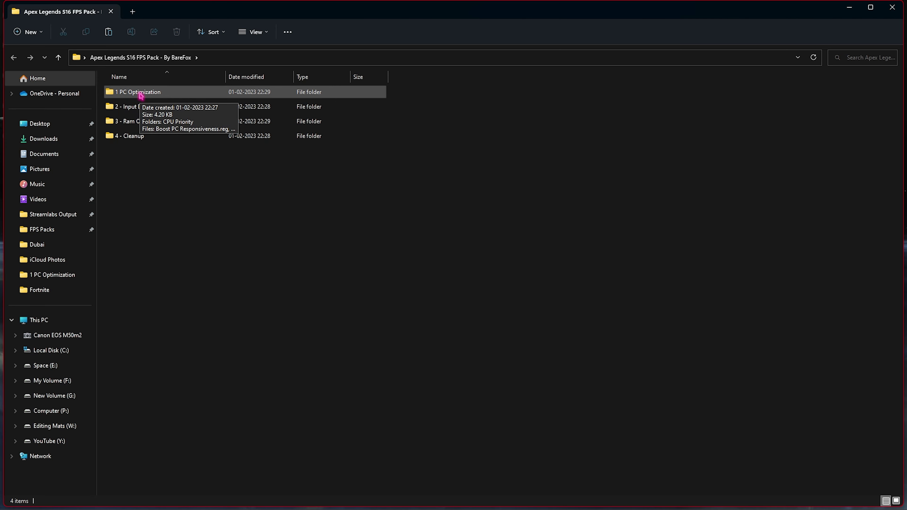
{"action": "double_click", "coordinate": [182, 96]}
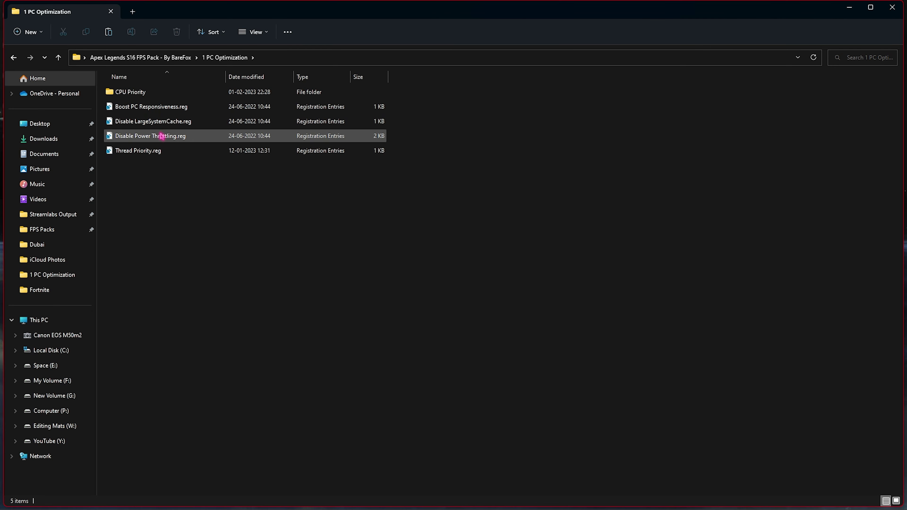
- Open Boost PC Responsiveness.reg in Notepad to inspect its registry entries, and close it
{"action": "left_click_drag", "start_coordinate": [181, 195], "coordinate": [161, 110]}
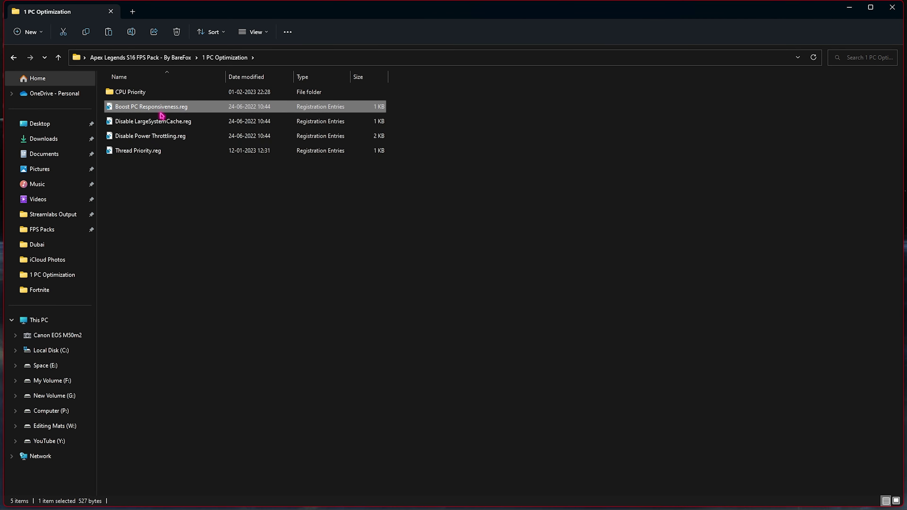
{"action": "right_click", "coordinate": [172, 113]}
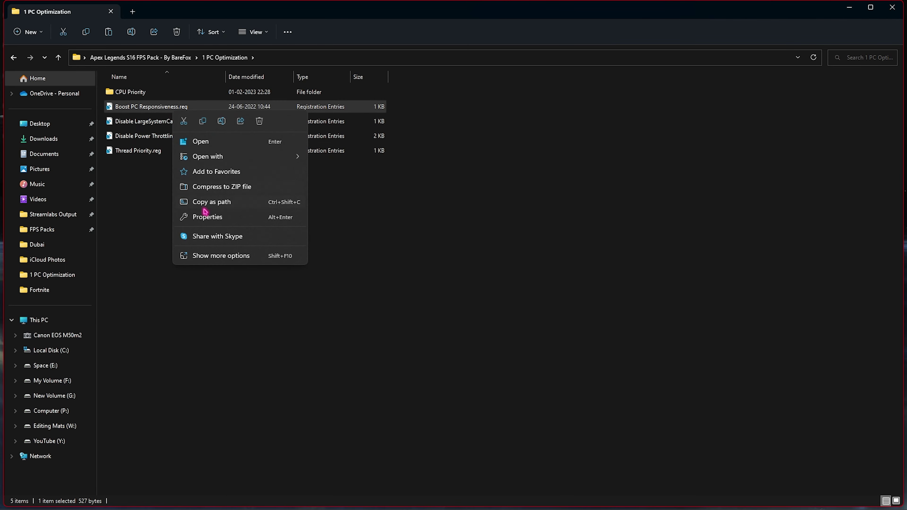
{"action": "left_click", "coordinate": [219, 258]}
{"action": "left_click", "coordinate": [240, 274]}
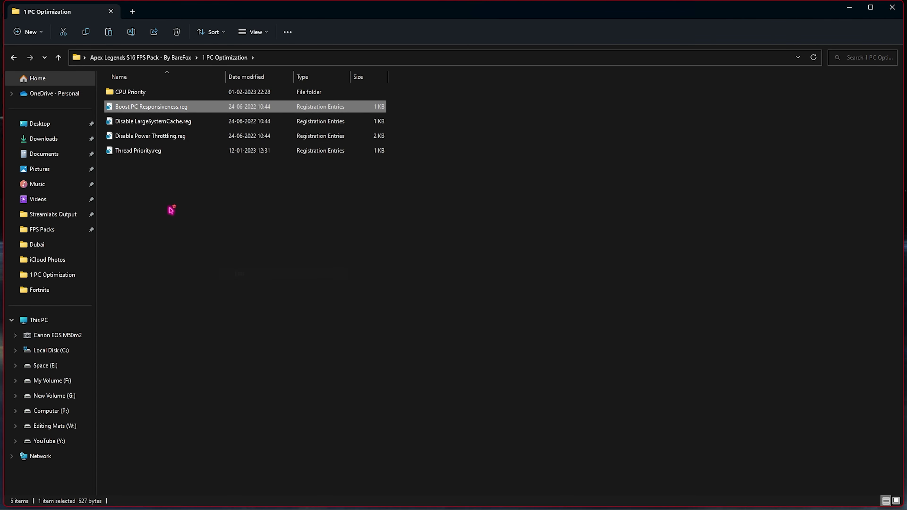
{"action": "left_click_drag", "start_coordinate": [296, 354], "coordinate": [88, 168]}
{"action": "left_click", "coordinate": [246, 211]}
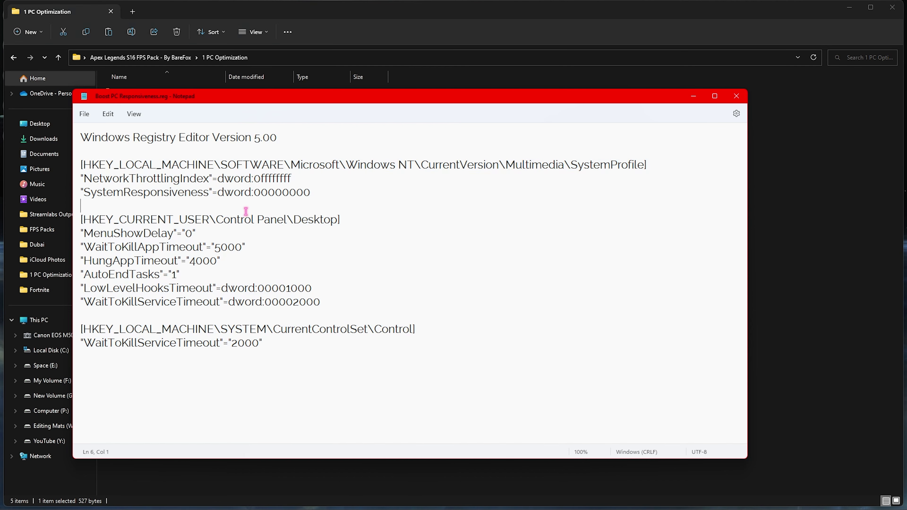
{"action": "left_click", "coordinate": [736, 96]}
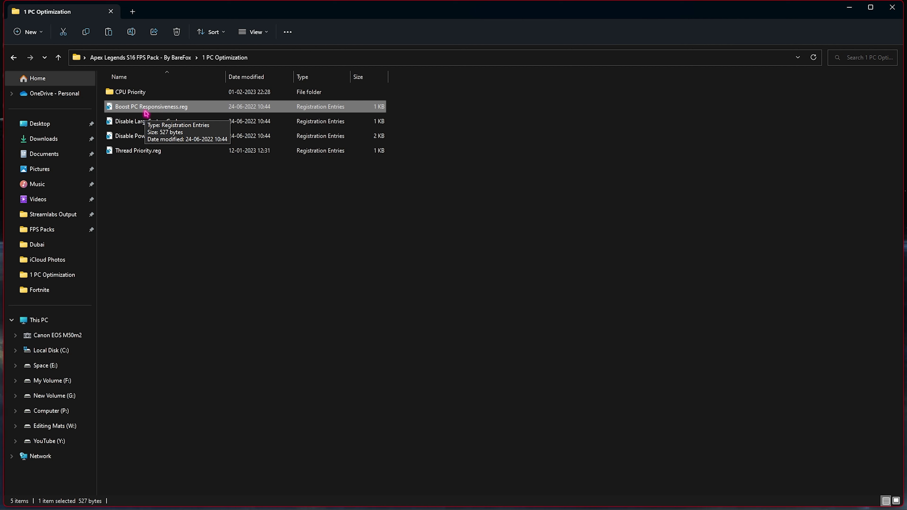
- Go through the registry files in the 1 PC Optimization folder and open the CPU Priority subfolder
{"action": "left_click", "coordinate": [118, 121]}
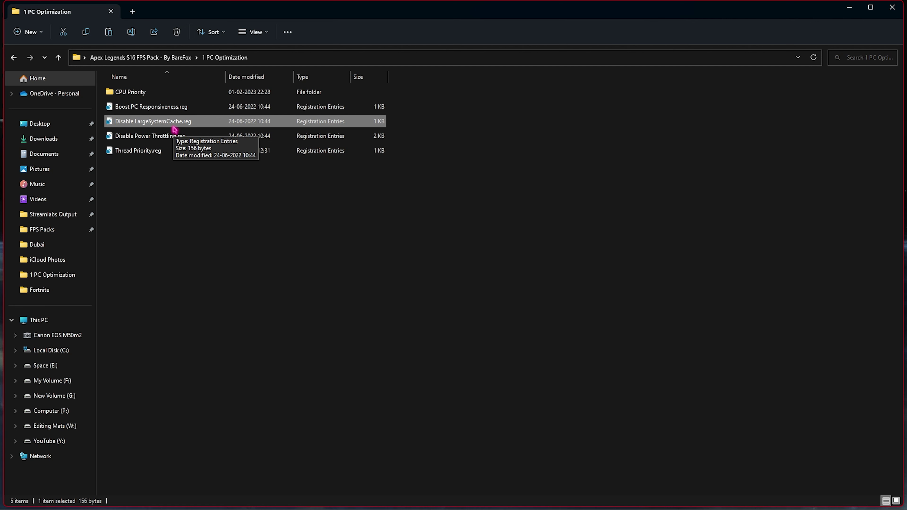
{"action": "left_click", "coordinate": [154, 139]}
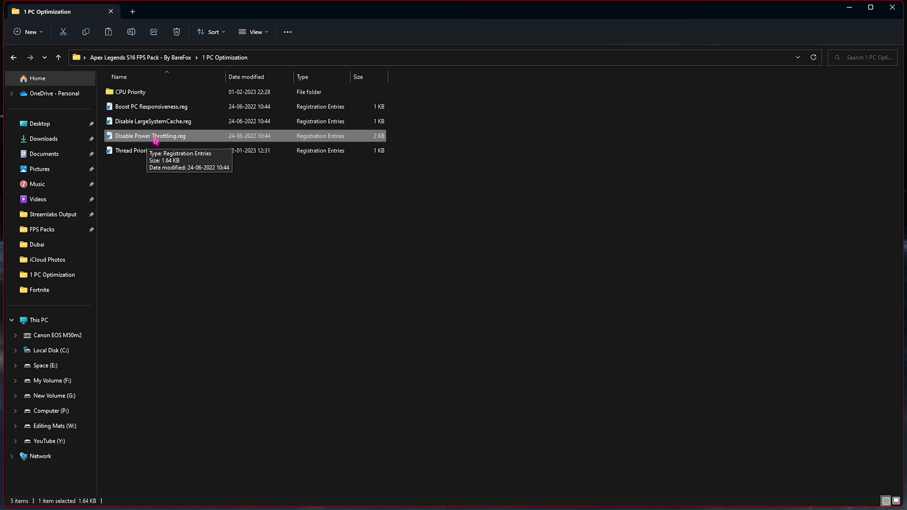
{"action": "left_click", "coordinate": [166, 153]}
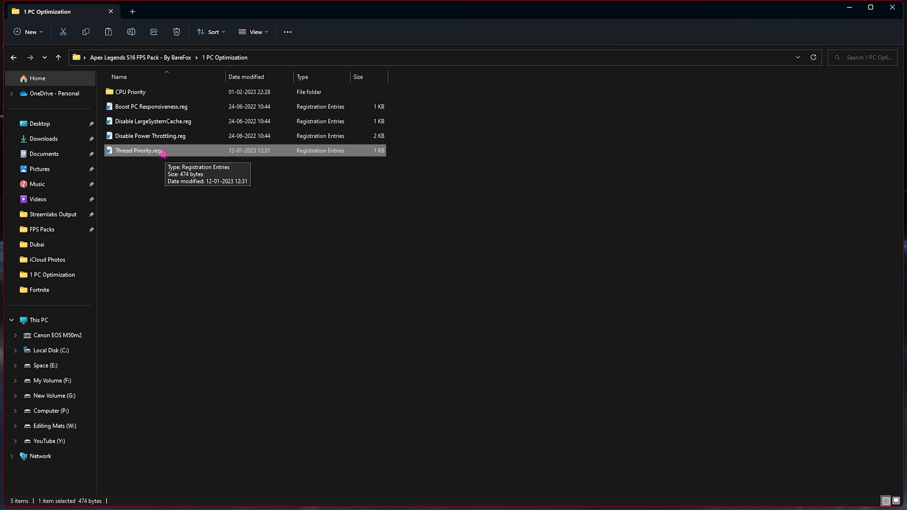
{"action": "left_click_drag", "start_coordinate": [186, 199], "coordinate": [150, 106]}
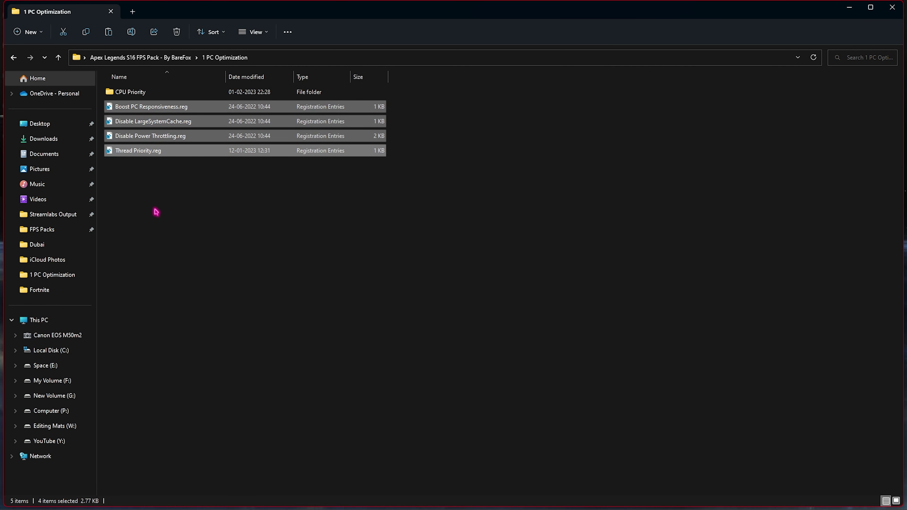
{"action": "double_click", "coordinate": [158, 93]}
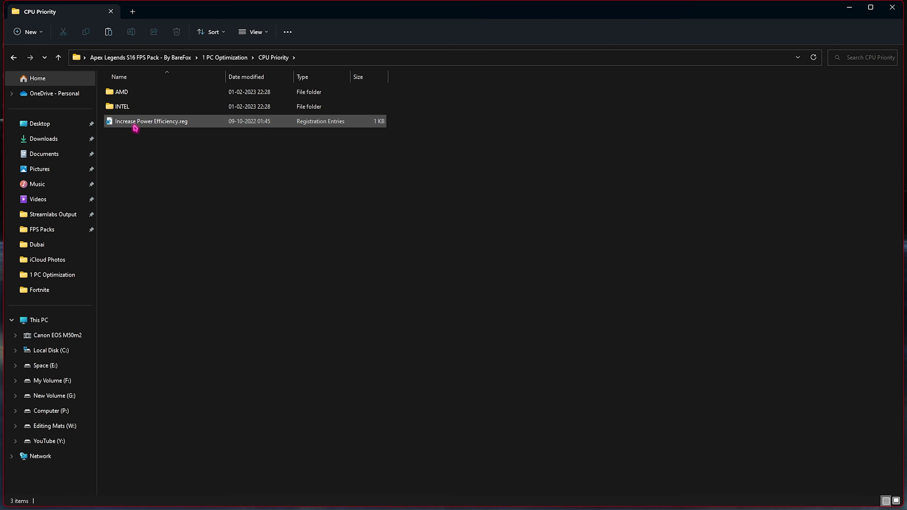